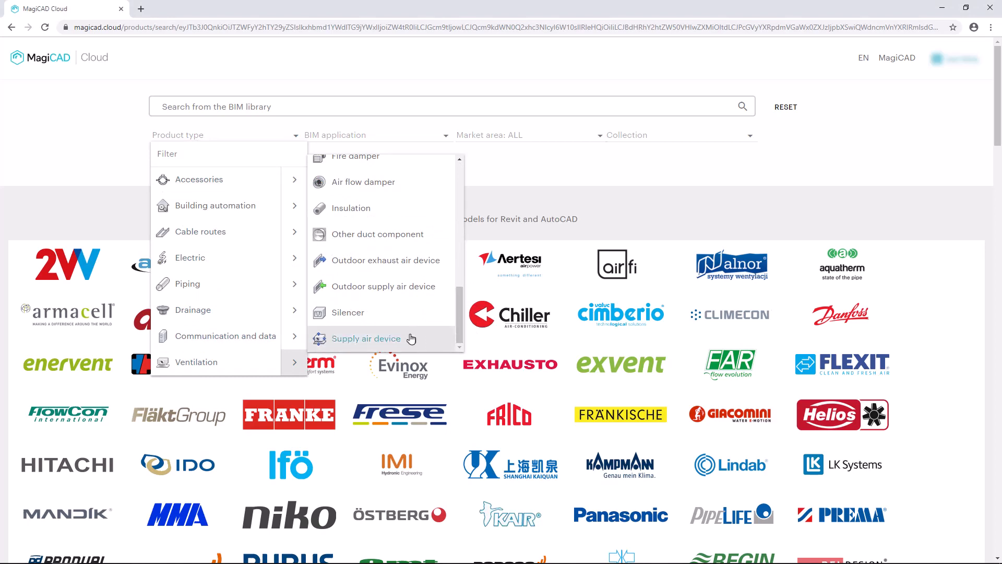
- Filter the library to supply air devices at 50 l/s flow and 35 dB maximum sound
left_click(399, 339)
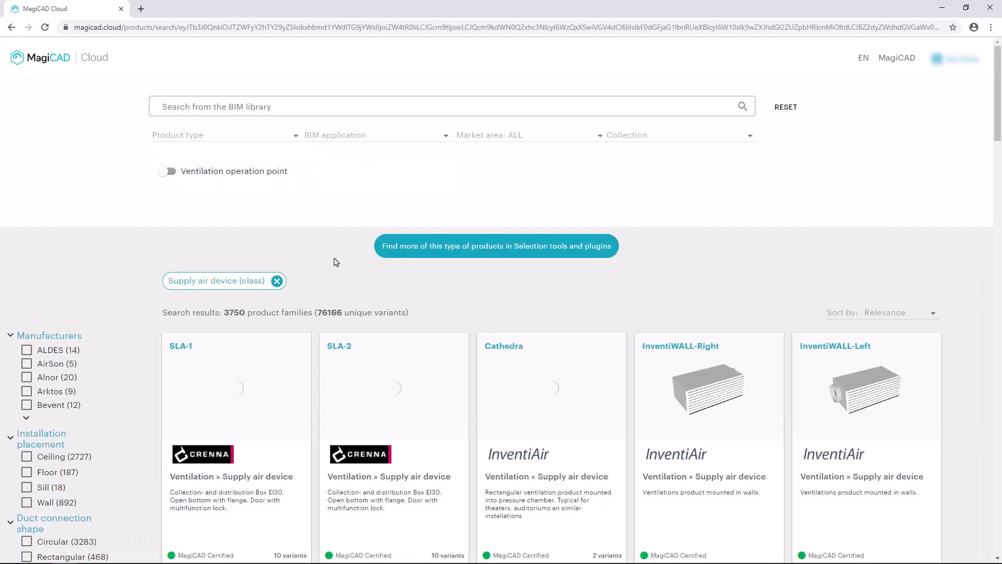
left_click(169, 171)
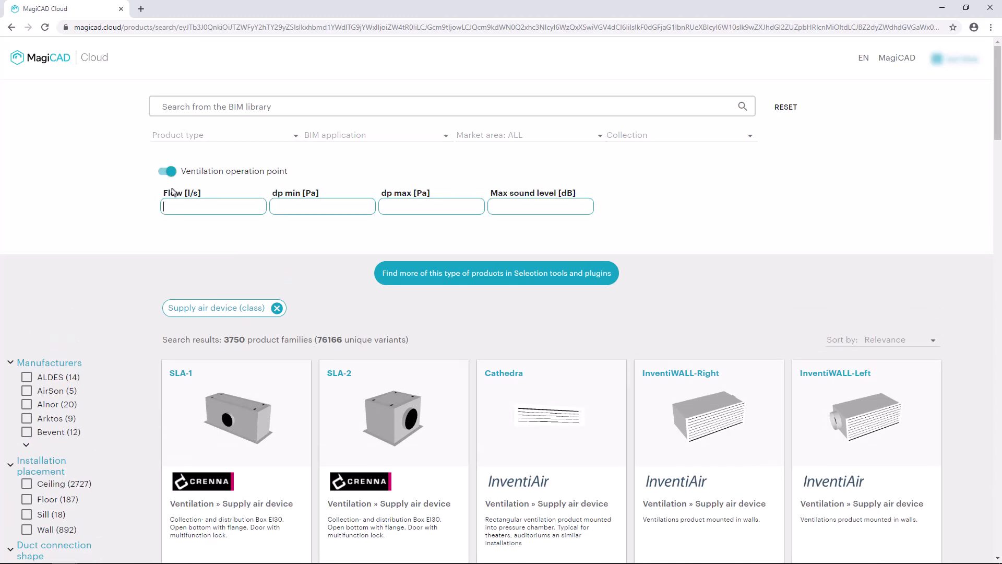
type("5")
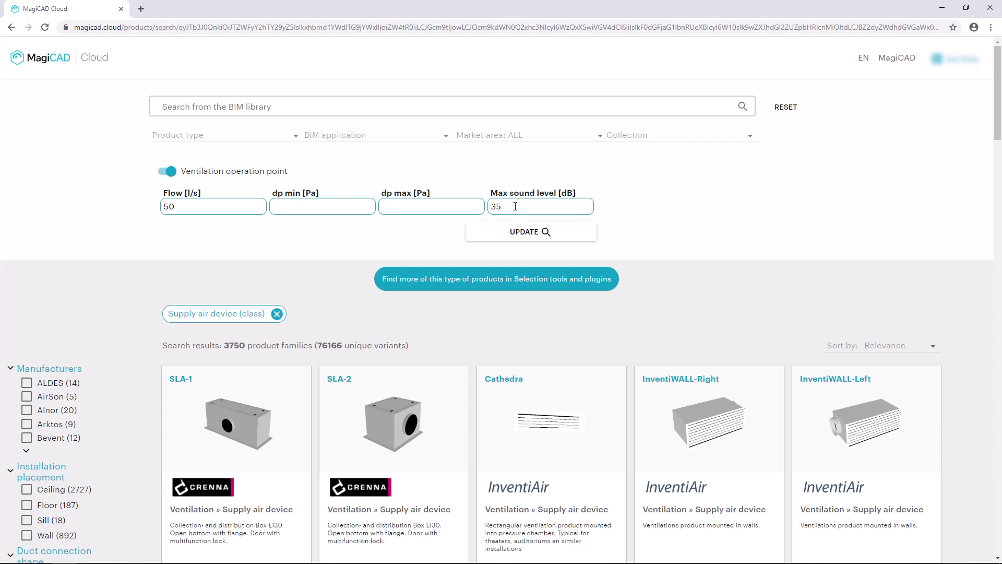
left_click(519, 233)
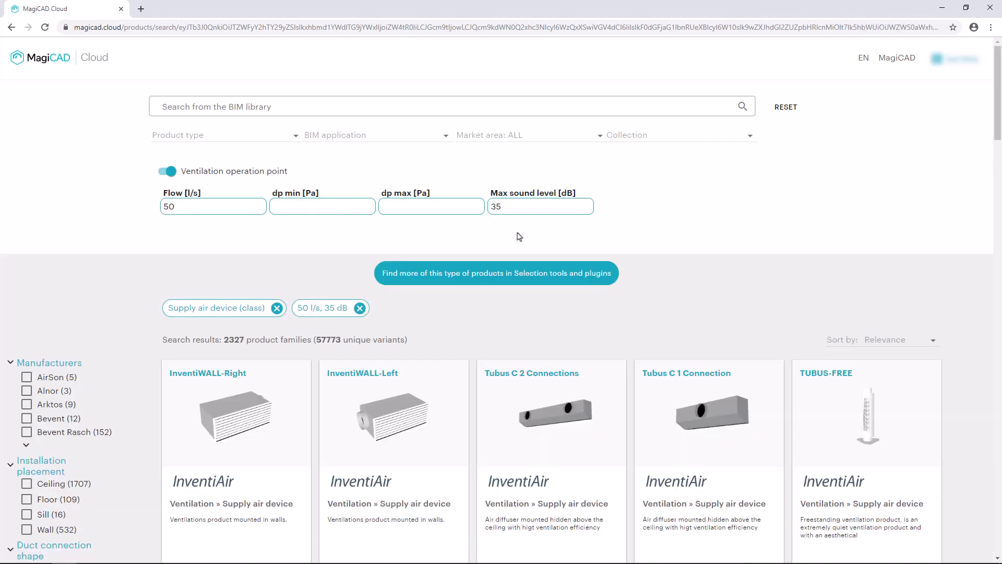
- Search the filtered results for 'colibri' and browse the 21 Swegon families
type("colibri")
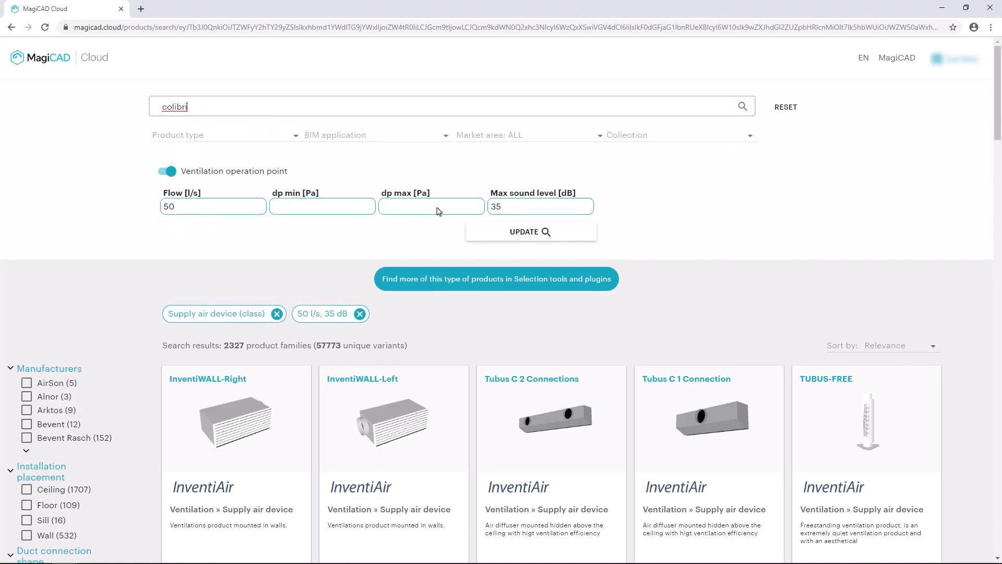
left_click(742, 106)
scroll(635, 190, "down", 1)
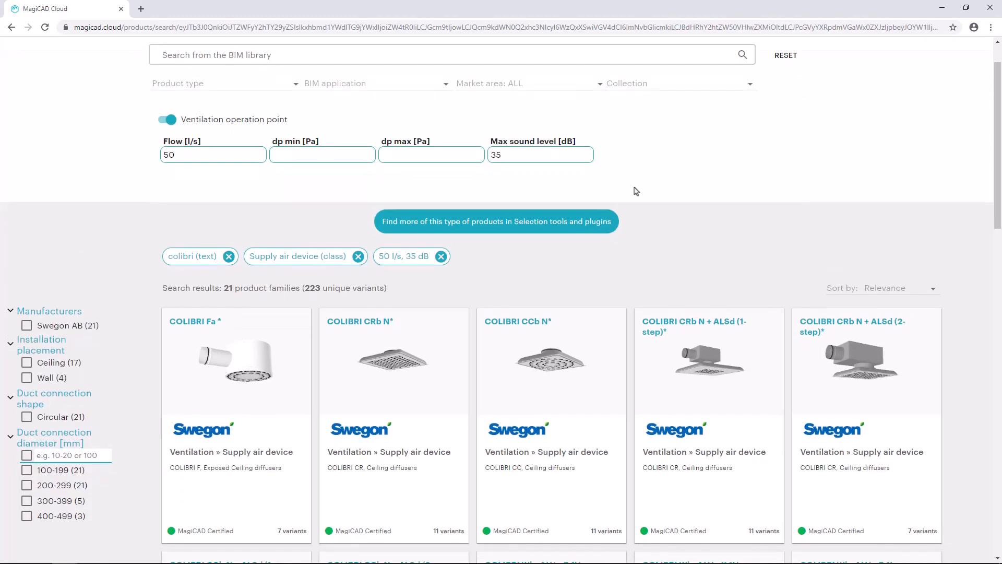
scroll(634, 190, "down", 2)
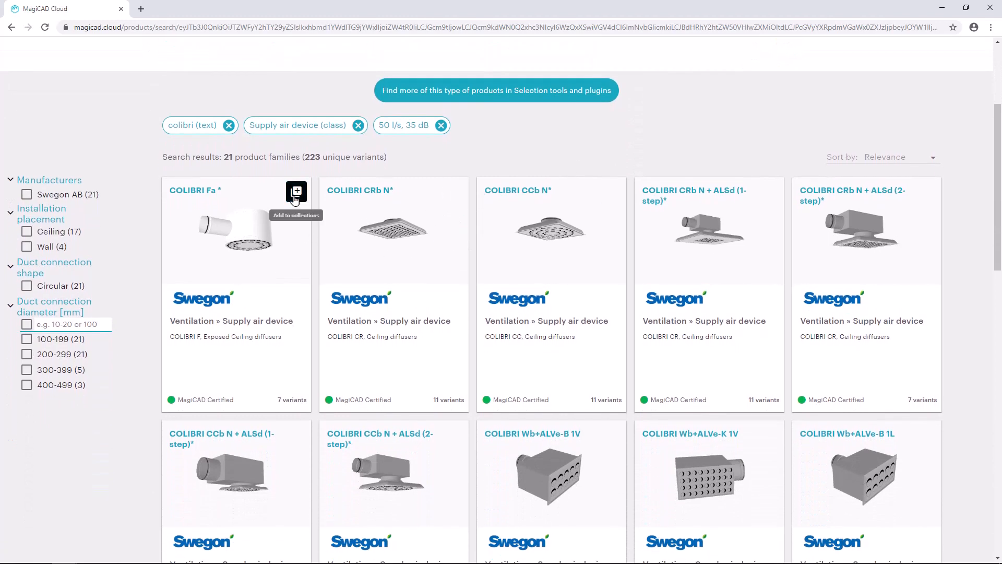
- Create a new collection named 'MagiCAD Cloud Demo Project' from the COLIBRI Fa card
left_click(296, 192)
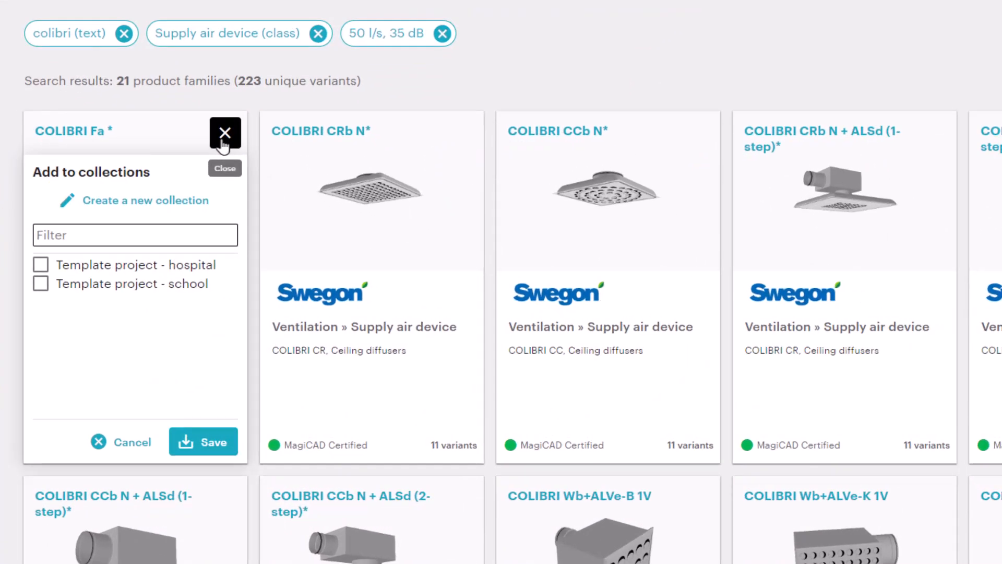
left_click(148, 201)
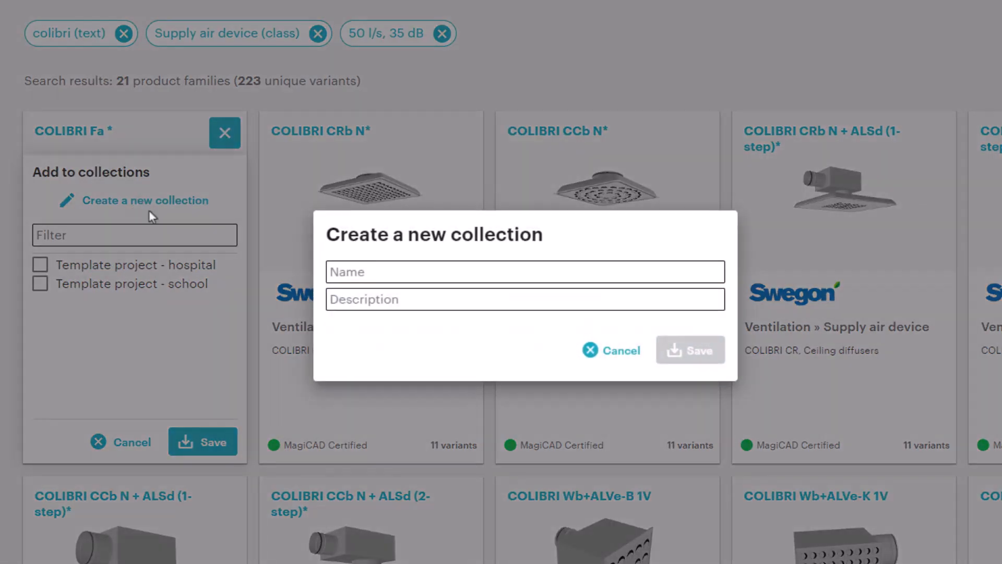
left_click(337, 273)
type("MagiCAD Clo")
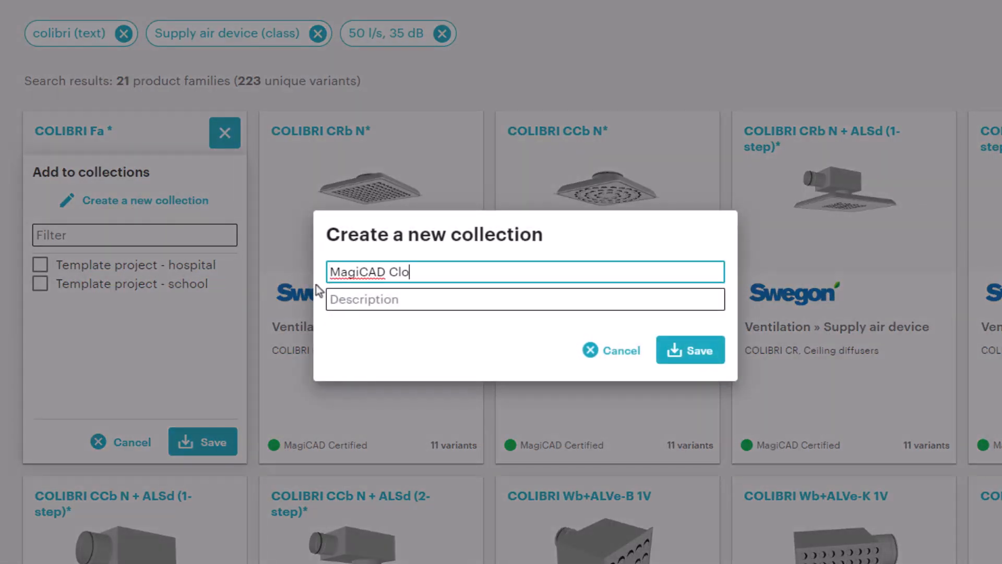
type("ud Demo Project")
key("Return")
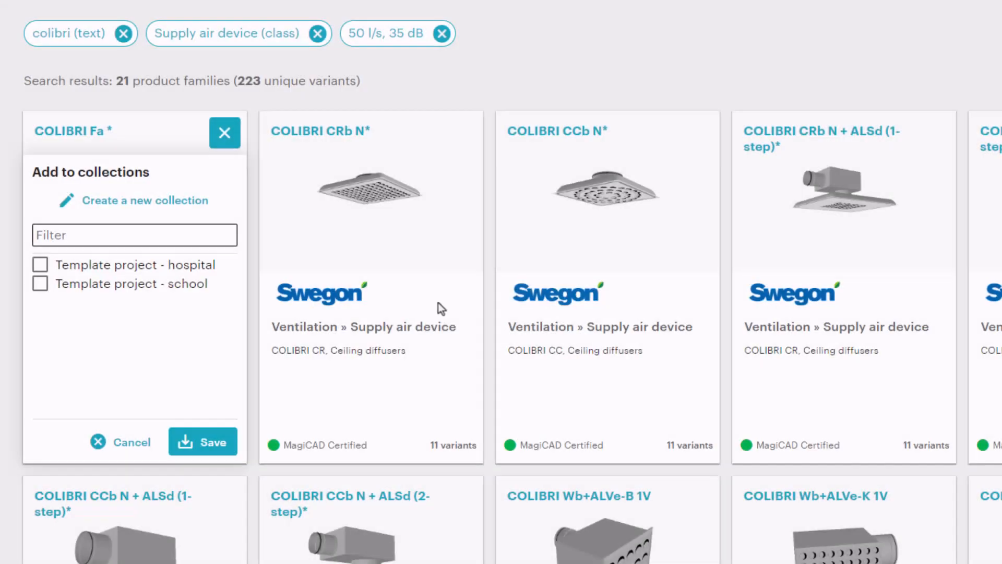
- Save COLIBRI Fa into MagiCAD Cloud Demo Project and reset the search filters
left_click(41, 270)
left_click(201, 441)
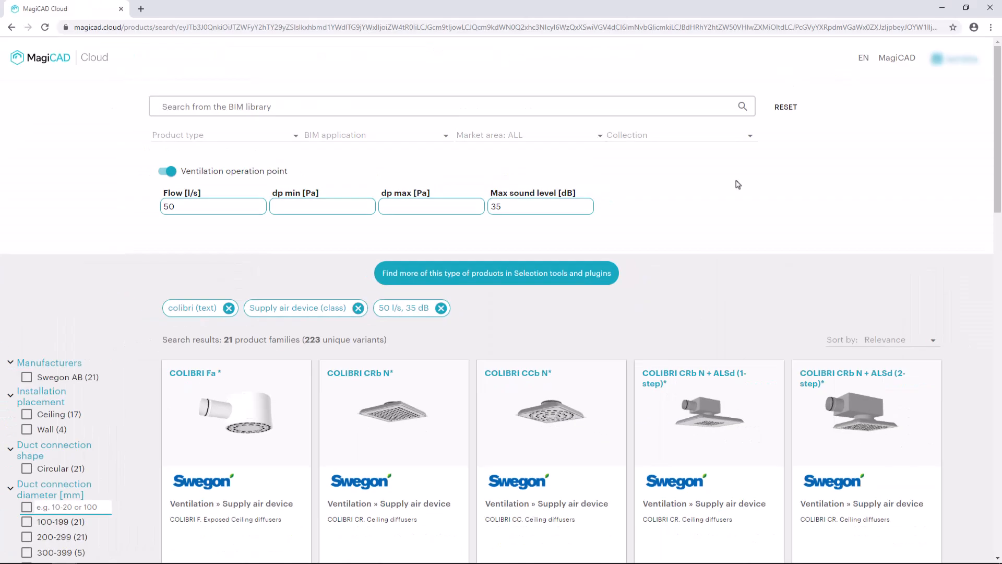
left_click(785, 107)
left_click(212, 137)
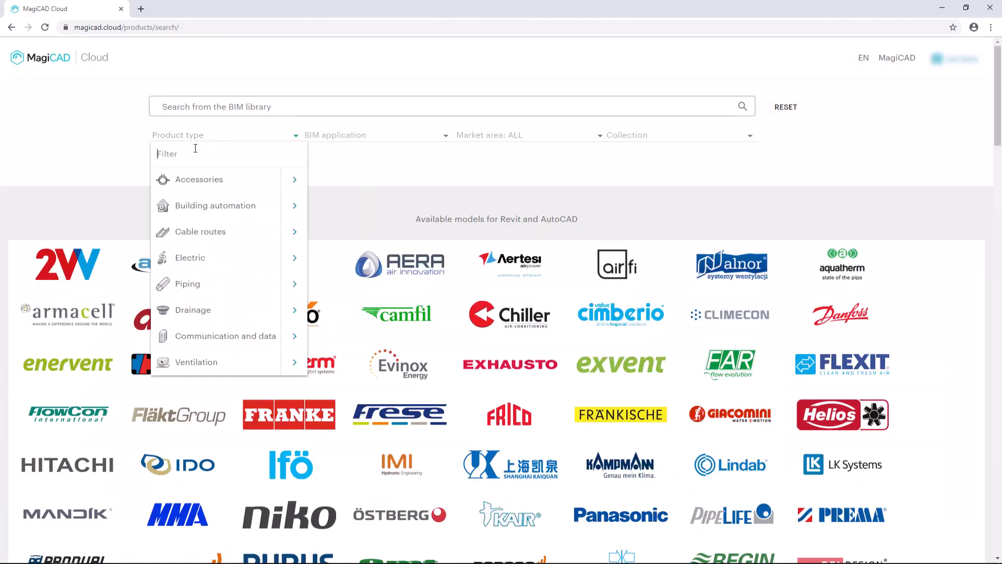
- Filter to Piping > Stop valve and save AL12-45 into MagiCAD Cloud Demo Project
type("stop valve")
mouse_move(277, 183)
left_click(326, 166)
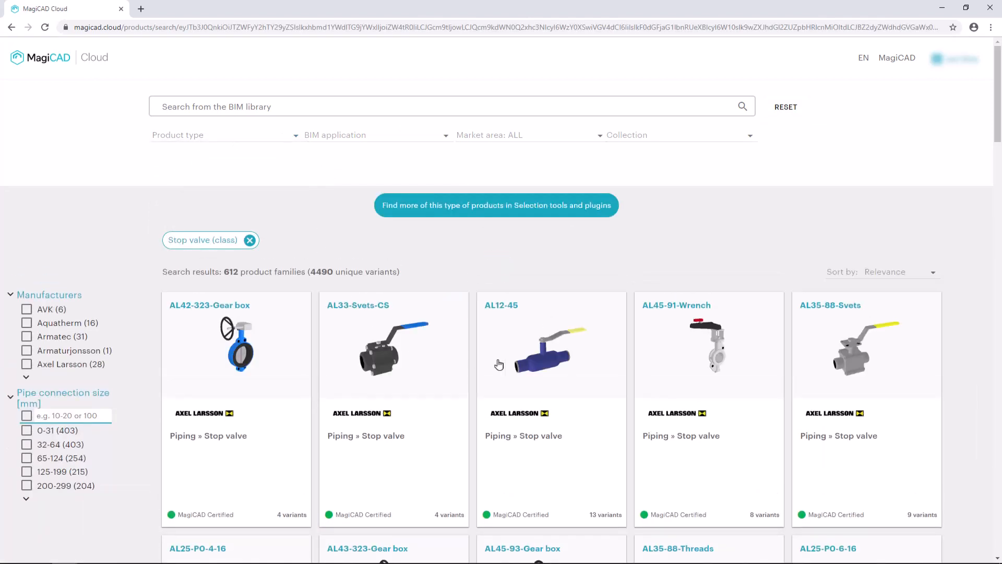
left_click(611, 308)
left_click(488, 399)
left_click(593, 513)
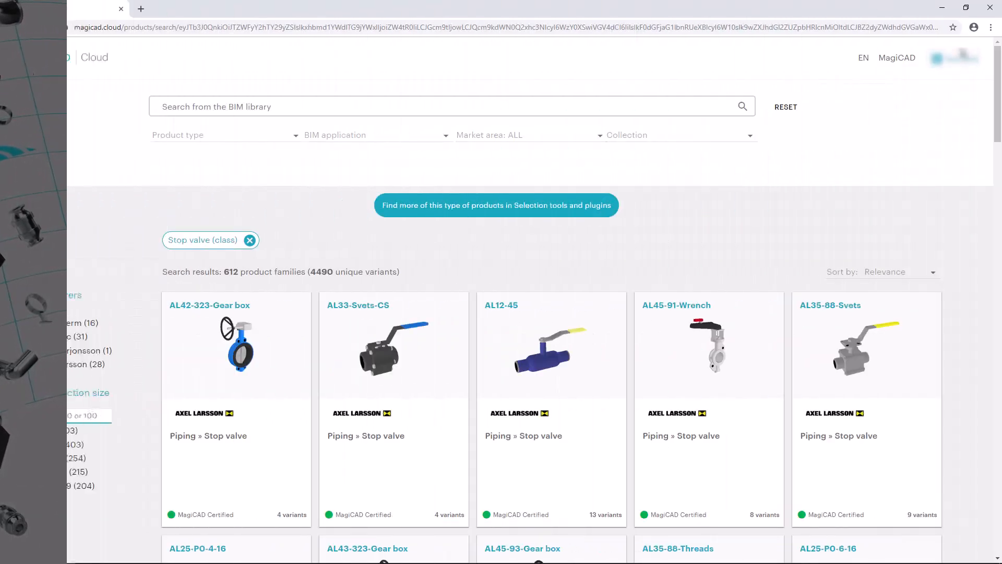
- View saved collections as a table with supply air devices and stop valves expanded
left_click(960, 58)
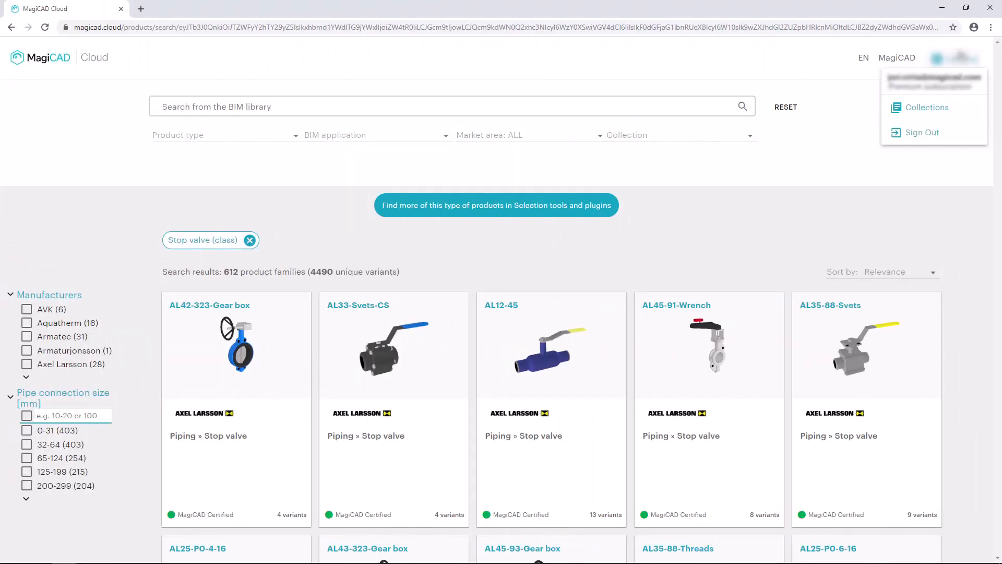
left_click(934, 111)
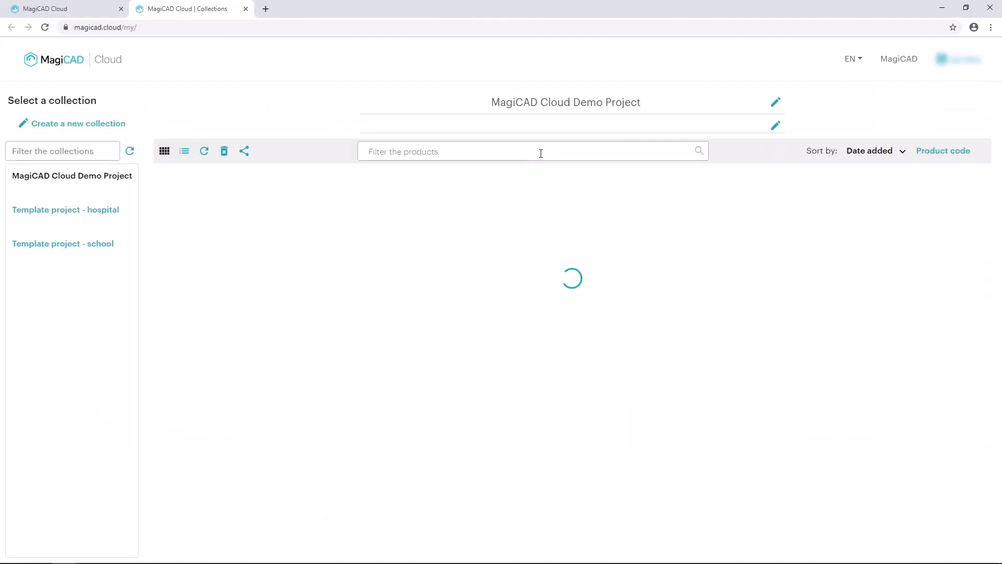
left_click(184, 152)
left_click(171, 230)
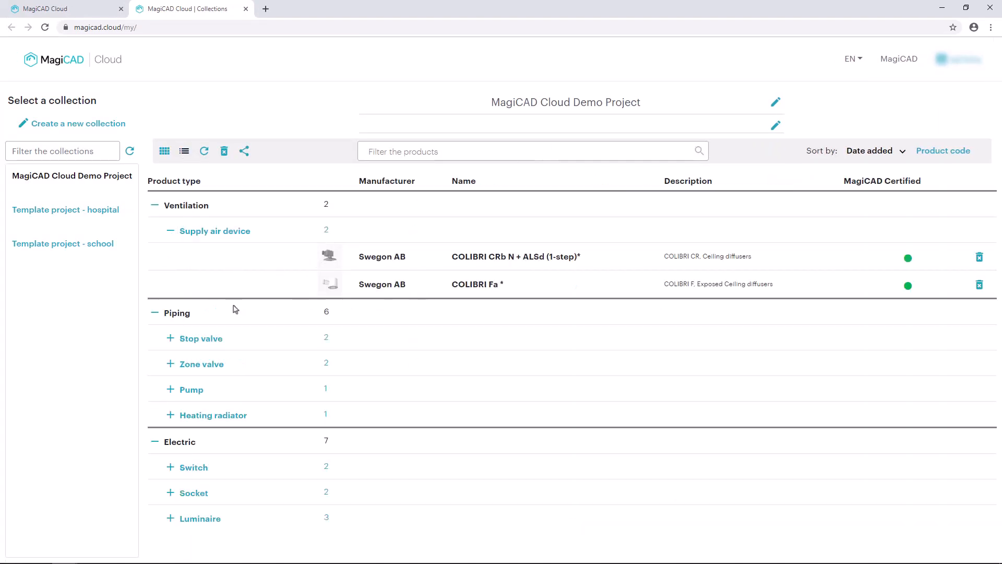
left_click(170, 339)
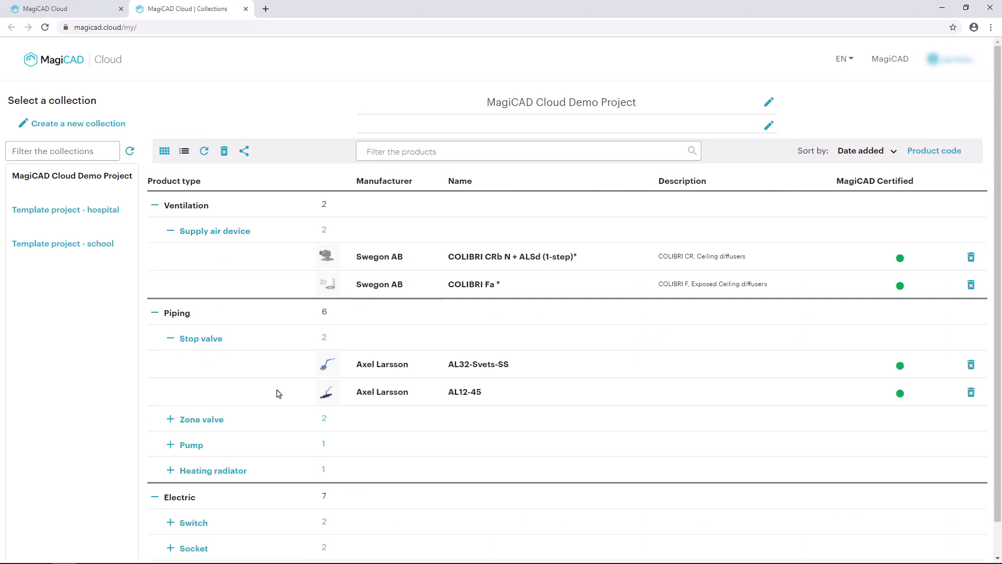
- Share MagiCAD Cloud Demo Project with the colleague's e-mail address
left_click(244, 151)
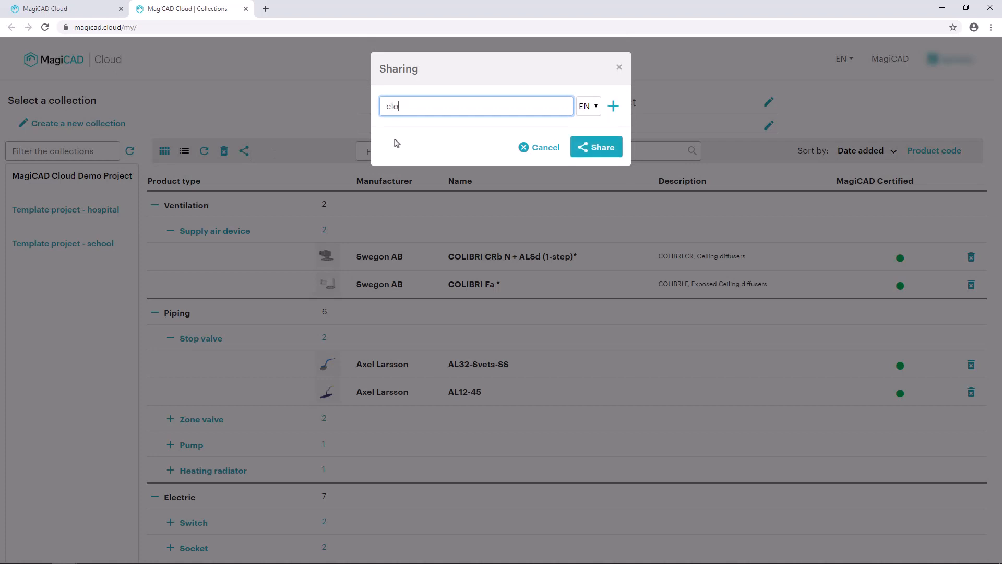
left_click(589, 148)
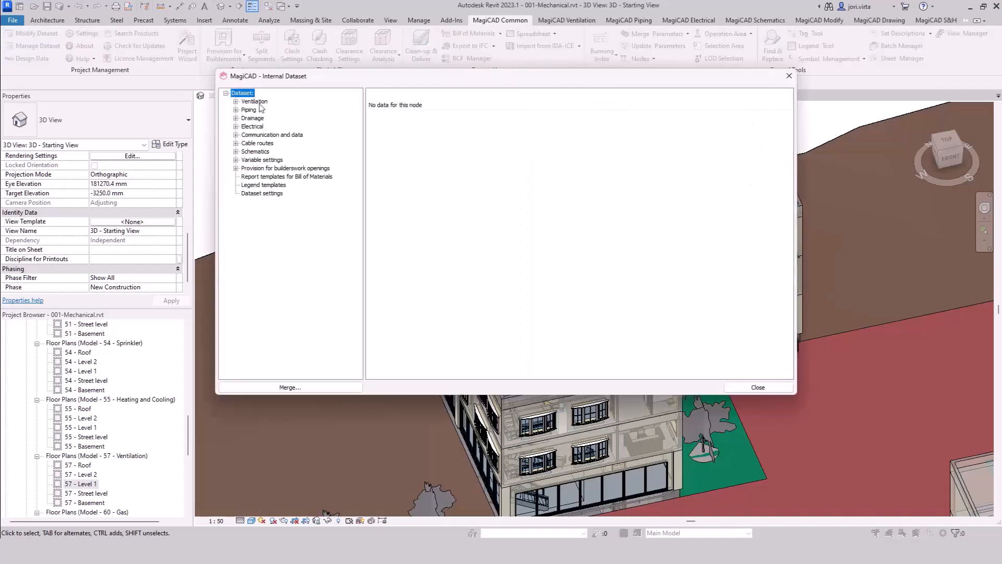
- Expand Ventilation > Devices and components to show the Supply air device table
left_click(254, 102)
left_click(236, 102)
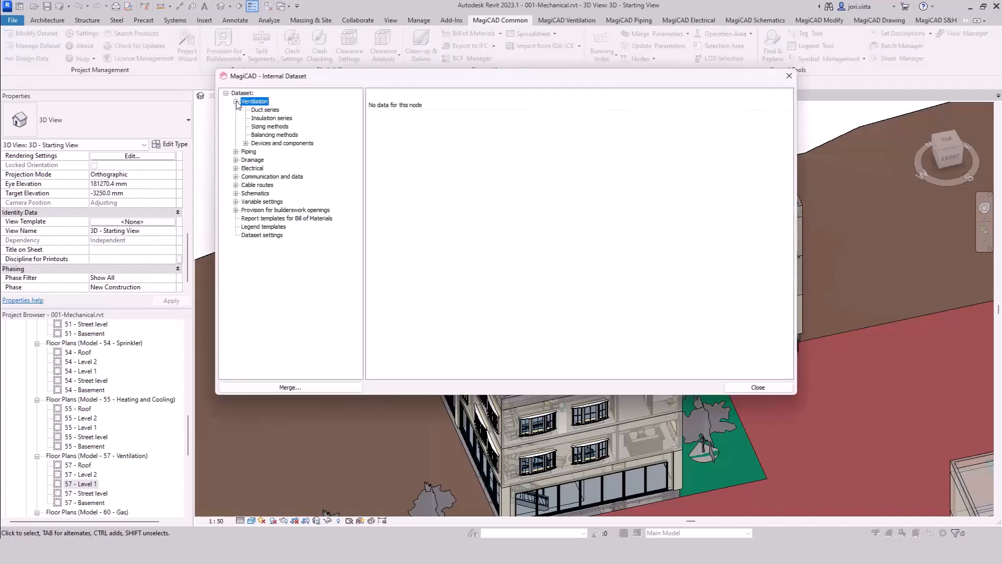
left_click(245, 143)
left_click(268, 152)
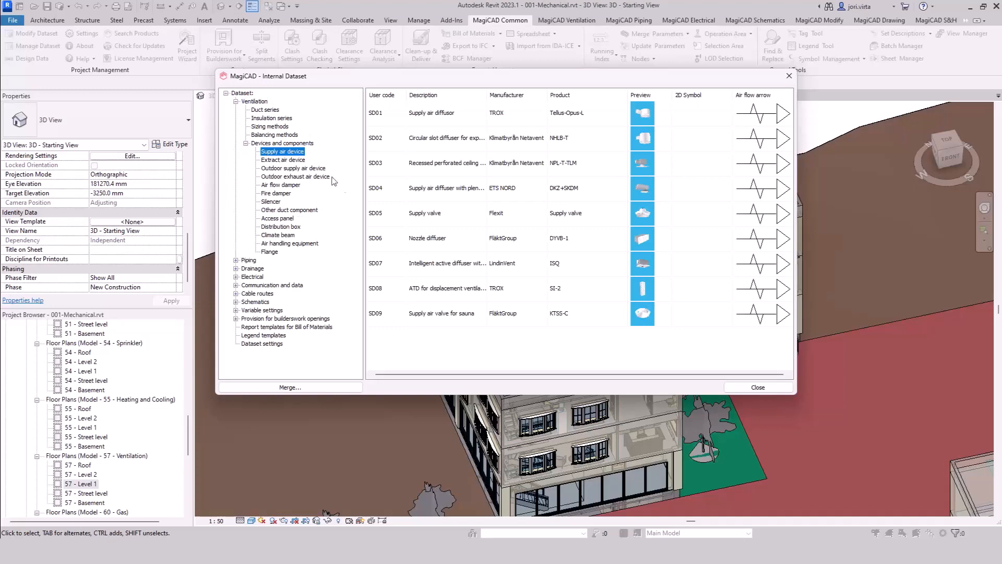
- Add a new supply air device entry and choose its product with MagiCAD Connect
right_click(479, 344)
left_click(504, 352)
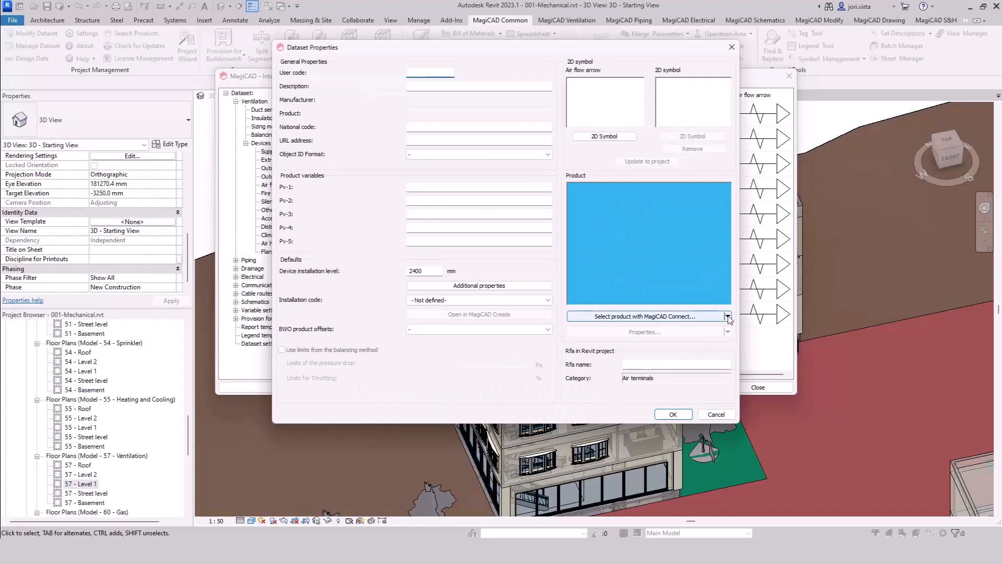
left_click(727, 316)
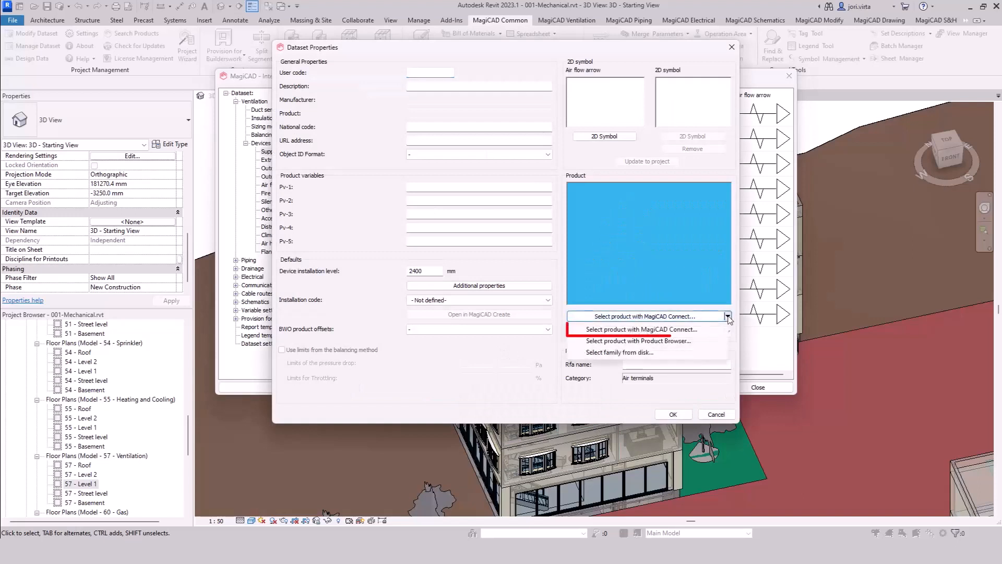
left_click(687, 331)
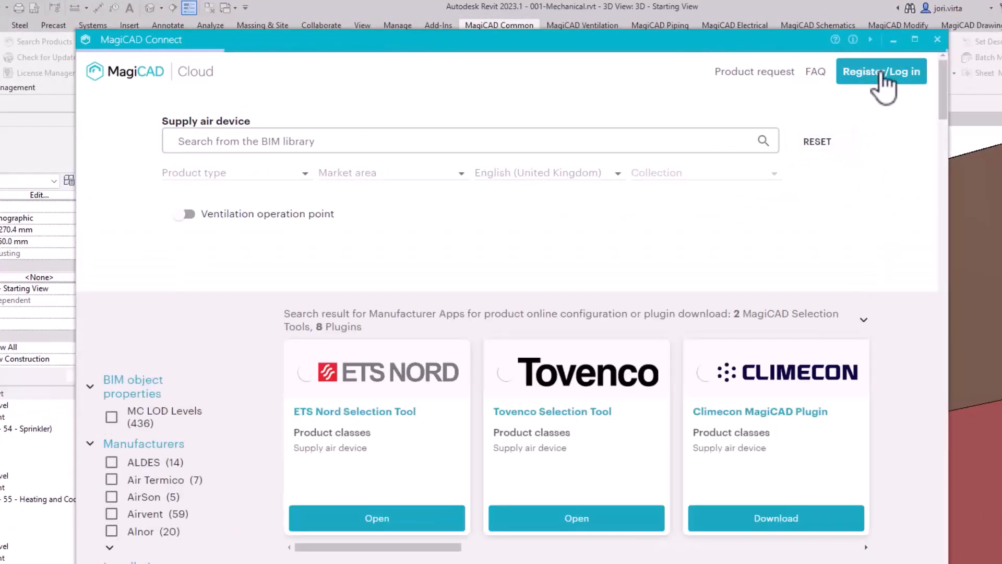
- Log in to MagiCAD Connect with the demo account's e-mail address
left_click(881, 73)
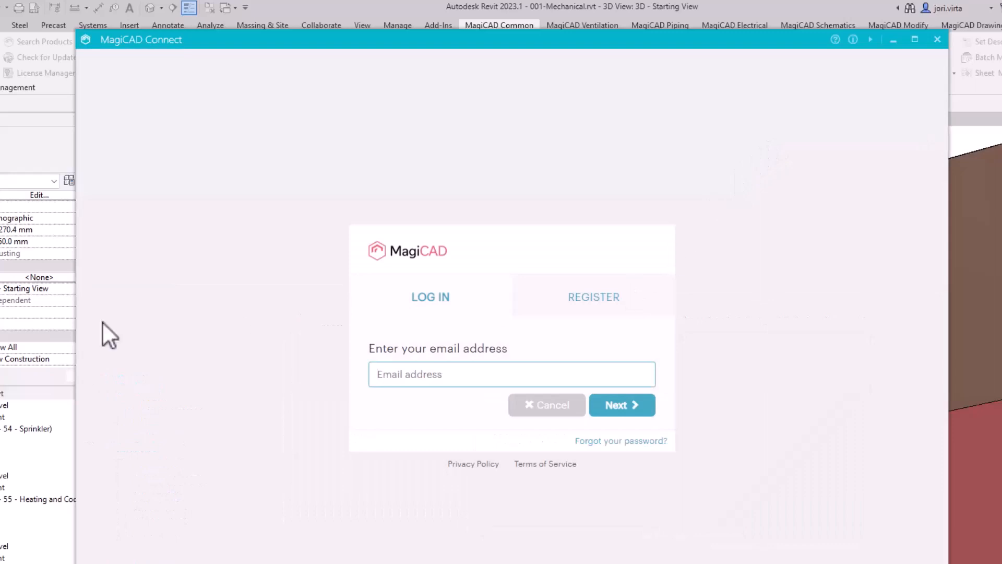
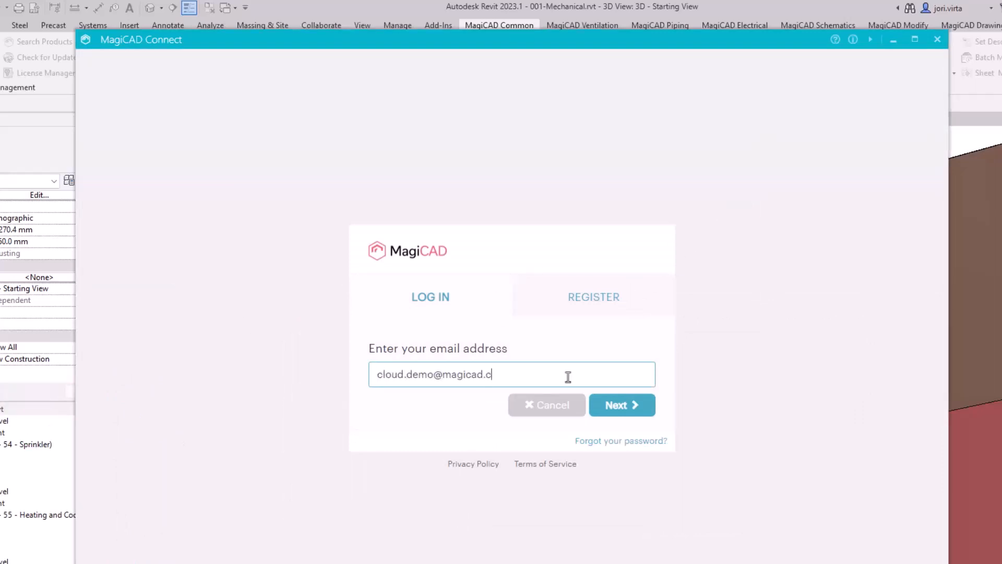
left_click(583, 346)
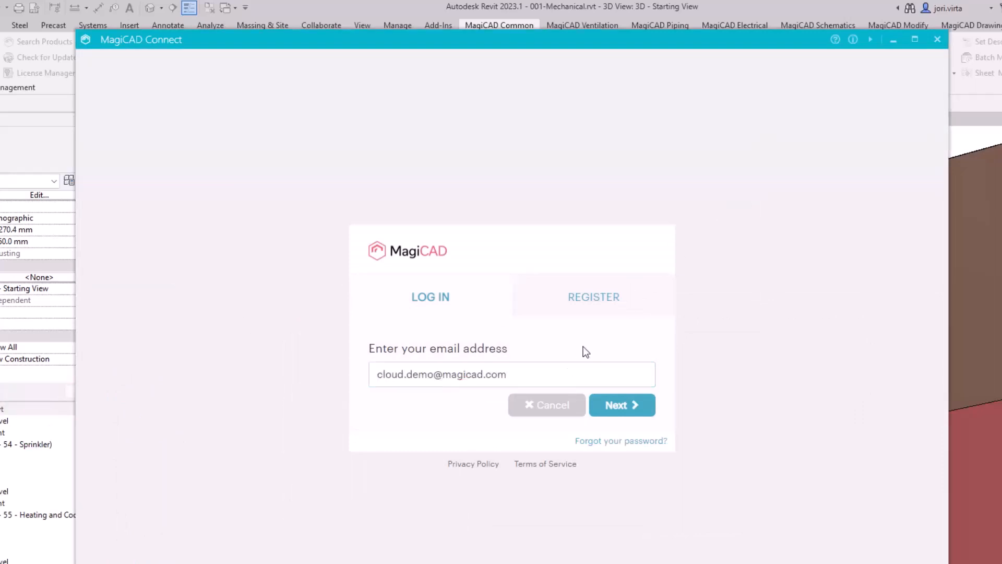
left_click(594, 297)
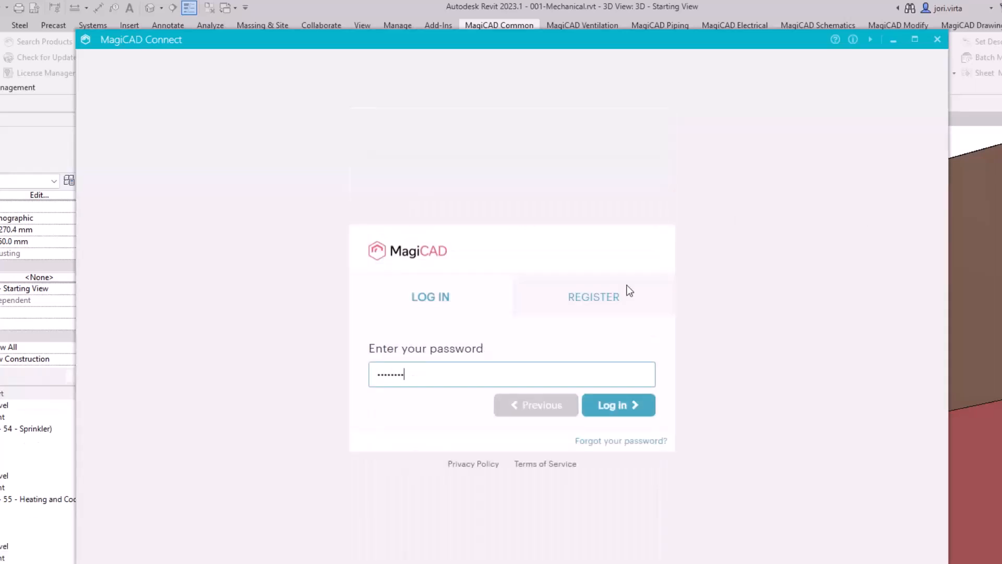
key("Return")
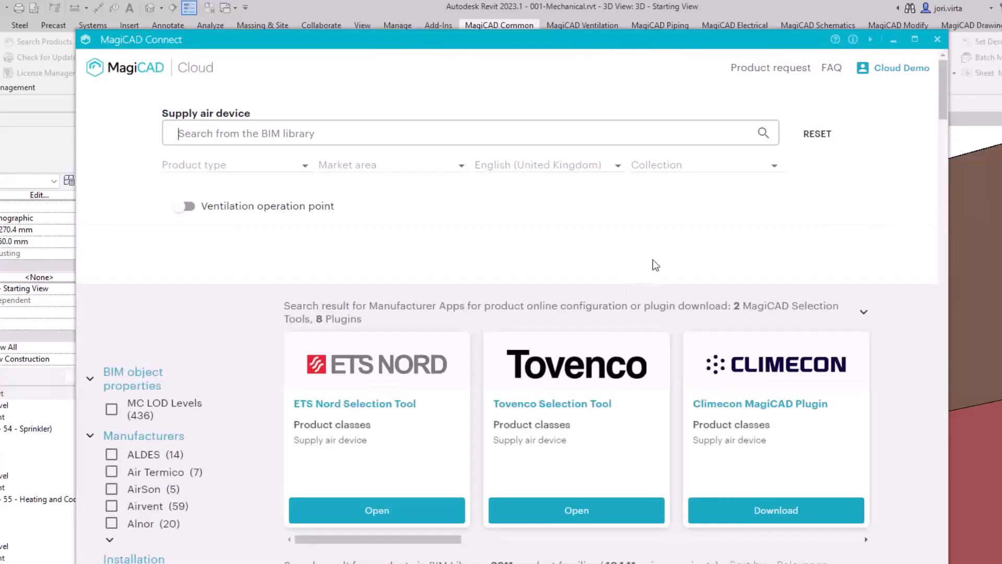
- Filter the supply air device results to the HVAC Systems collection
left_click(697, 166)
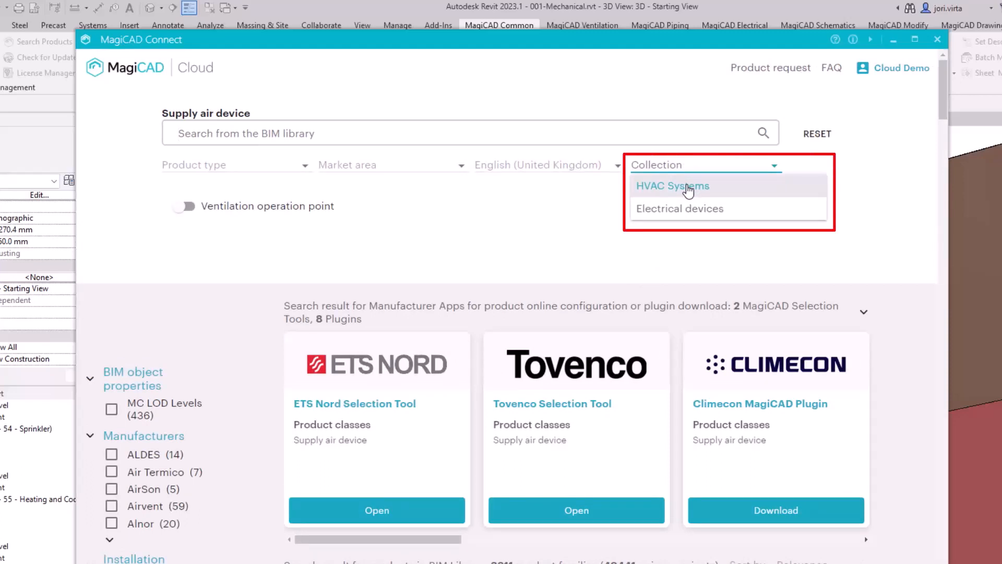
left_click(688, 189)
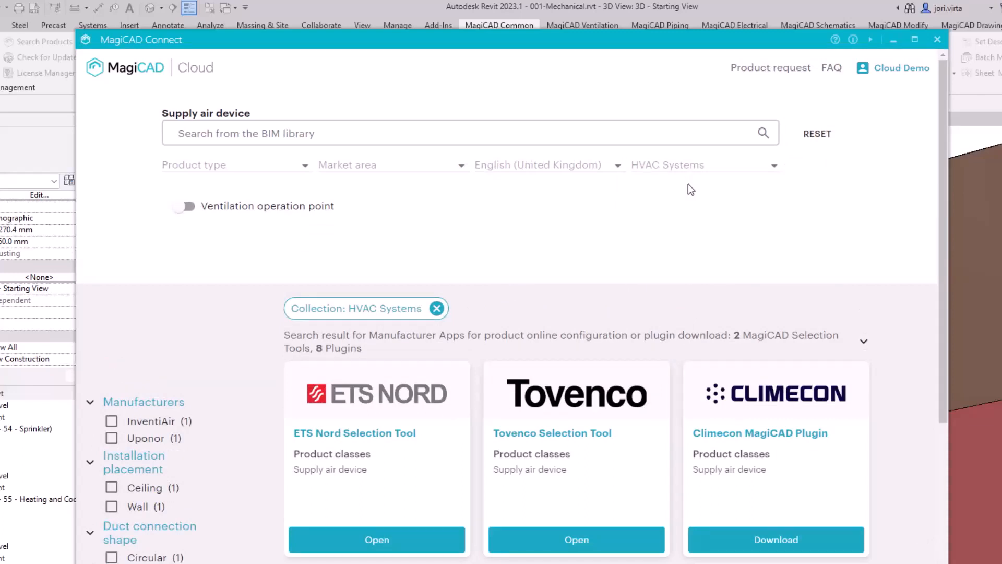
left_click(185, 206)
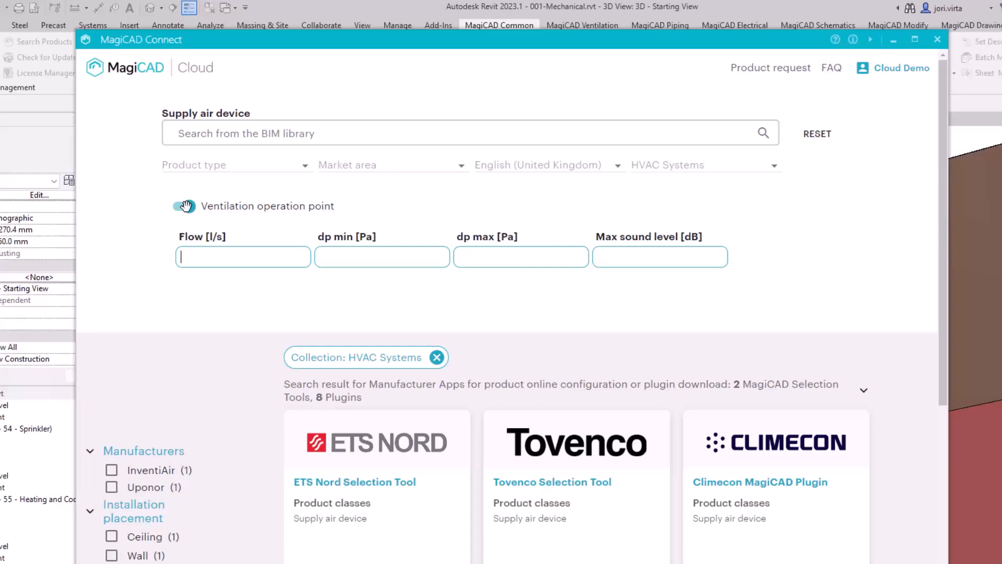
left_click(186, 206)
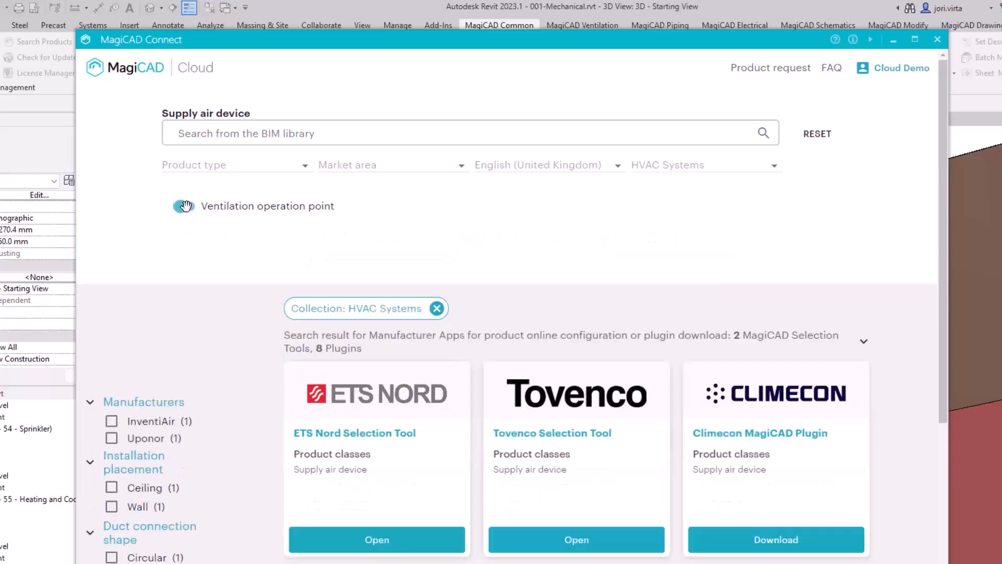
- Insert the Uponor UTK supply air valve into the dataset entry
scroll(405, 243, "down", 5)
scroll(405, 243, "down", 1)
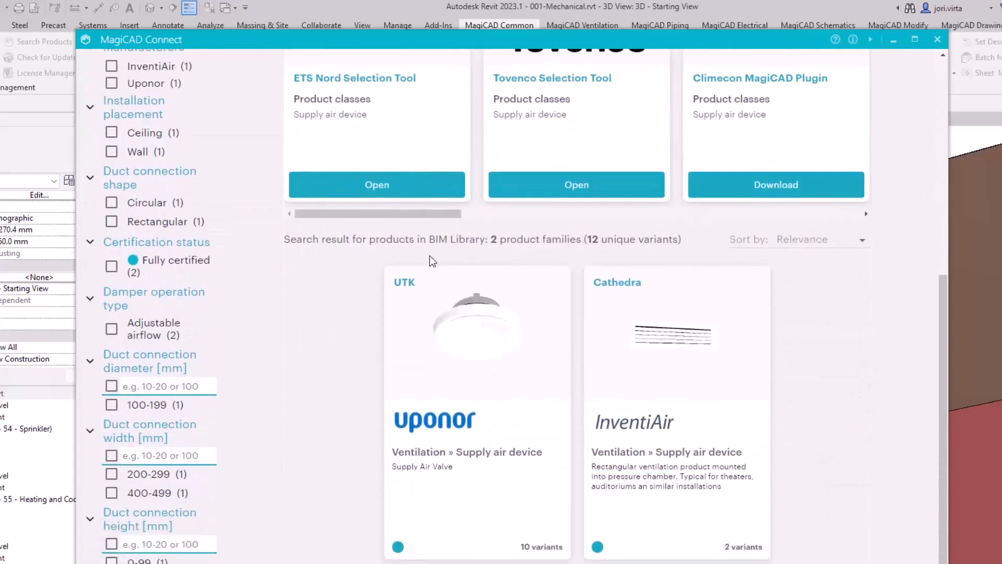
mouse_move(531, 425)
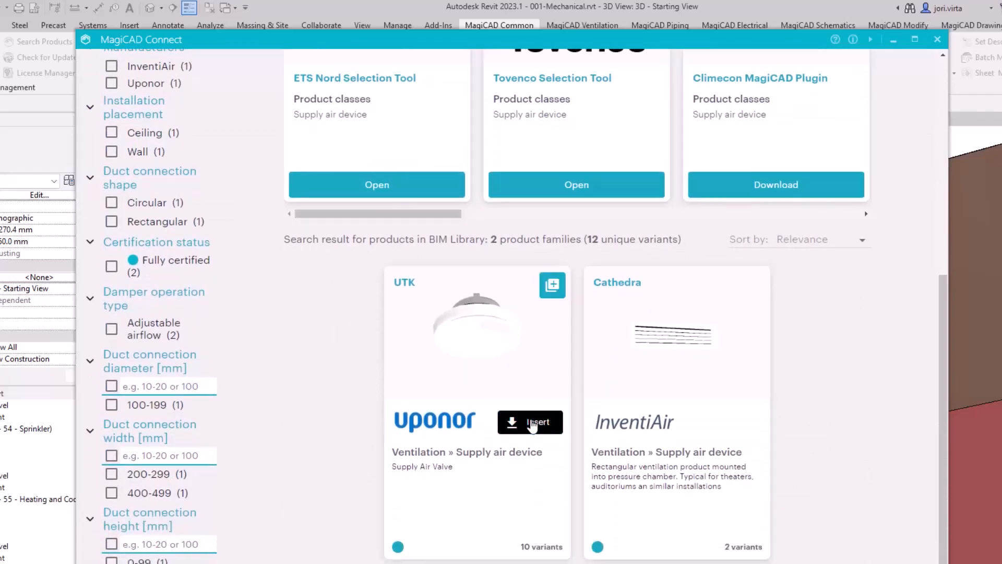
left_click(532, 423)
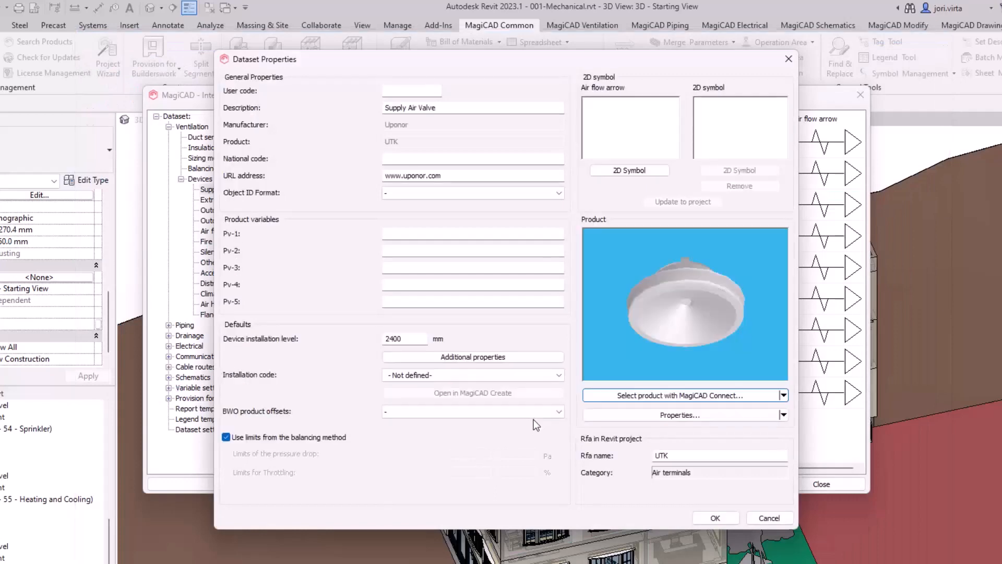
- Give the Uponor UTK an Unfilled Arrow 2D symbol and user code SD10
left_click(629, 171)
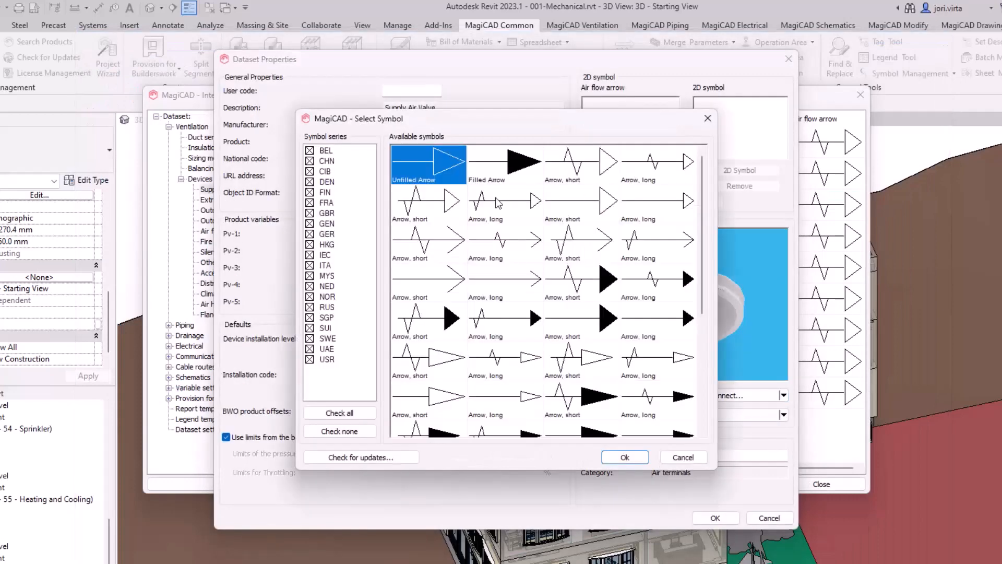
left_click(633, 457)
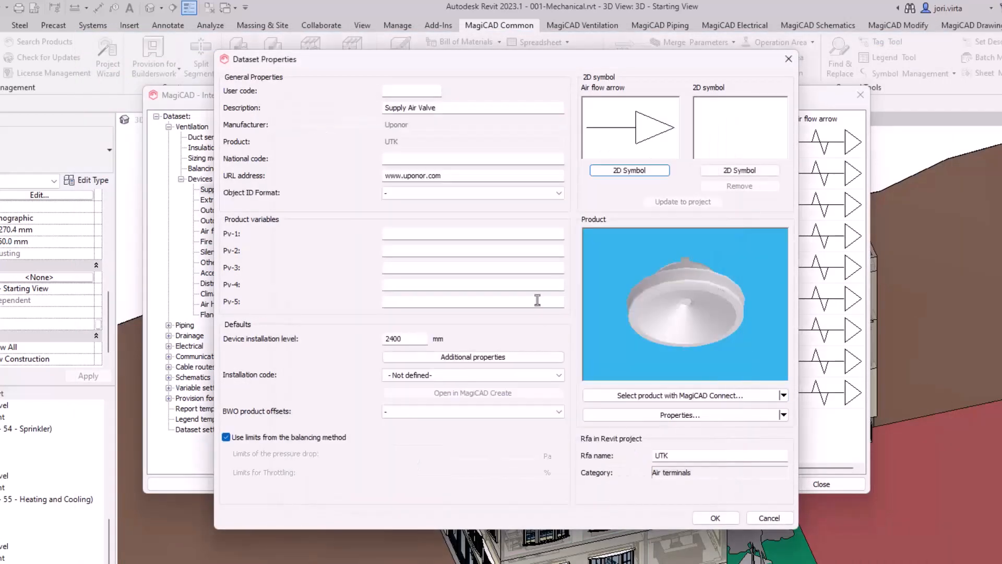
left_click(405, 91)
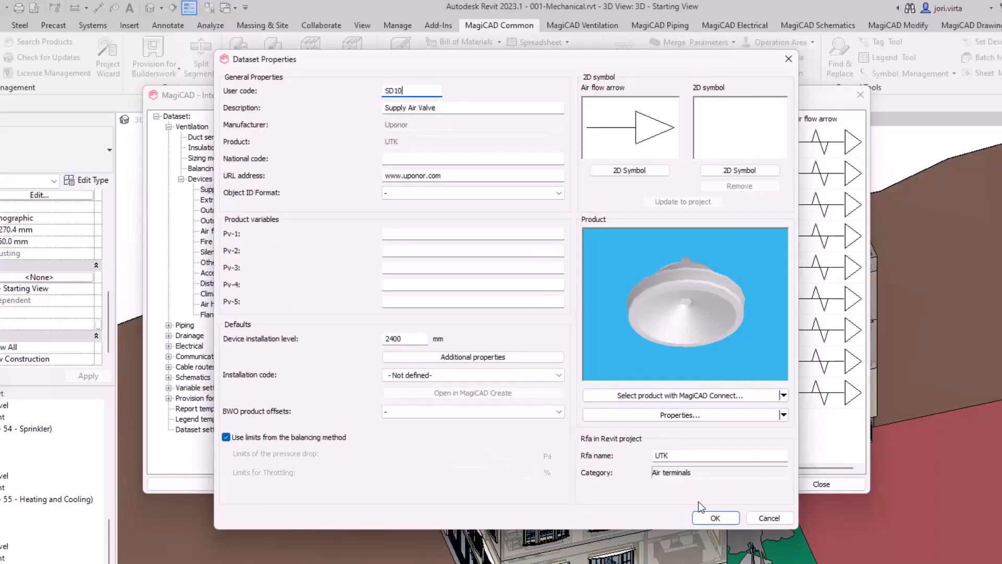
left_click(712, 517)
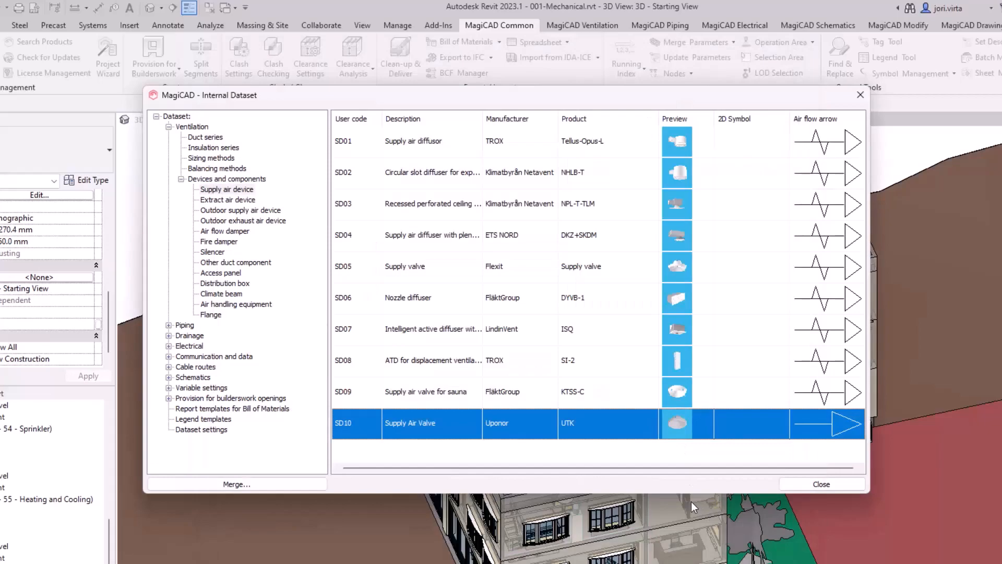